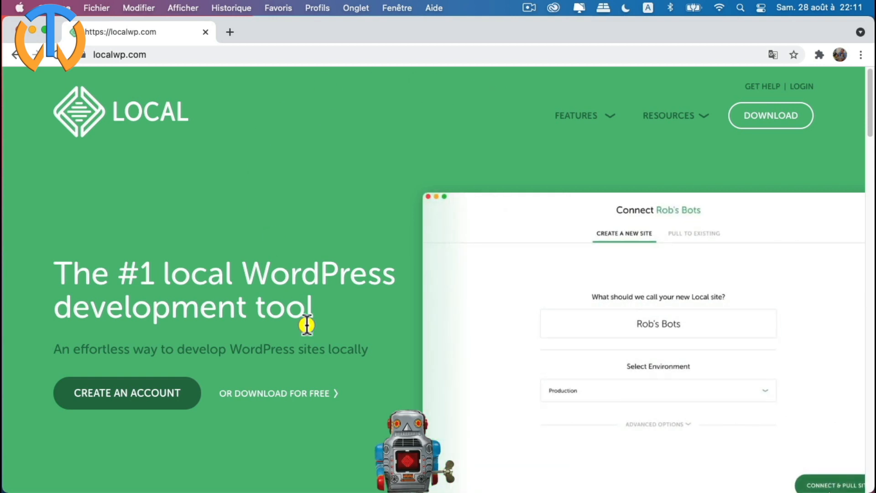
Step: Request the free Local download for the Mac platform, filling in the first name, last name, work e-mail and phone number
{"action": "left_click", "coordinate": [271, 394]}
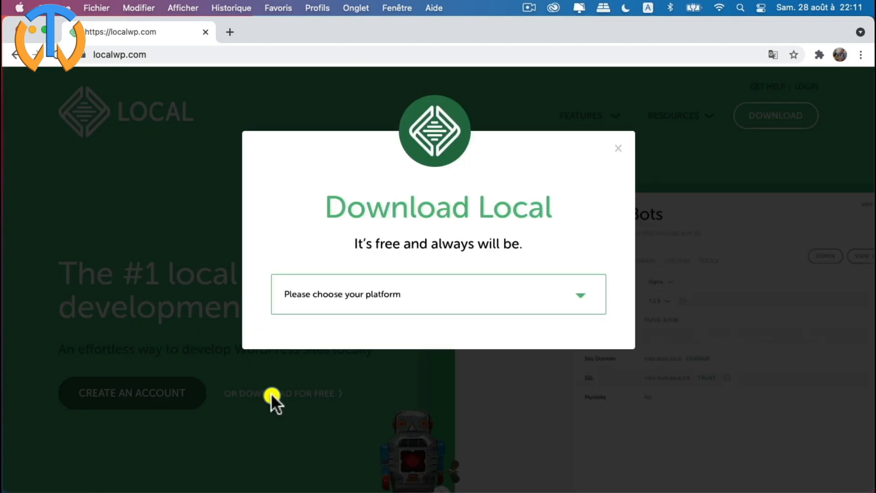
{"action": "left_click", "coordinate": [579, 301]}
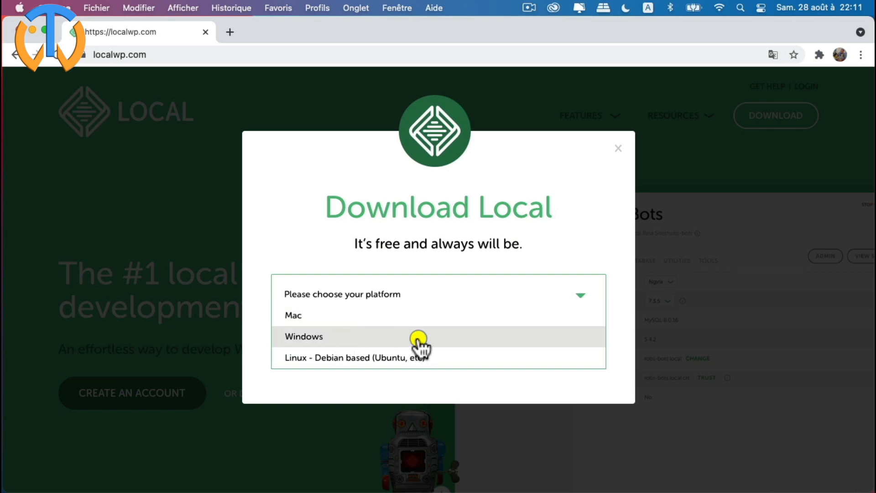
{"action": "left_click", "coordinate": [302, 318]}
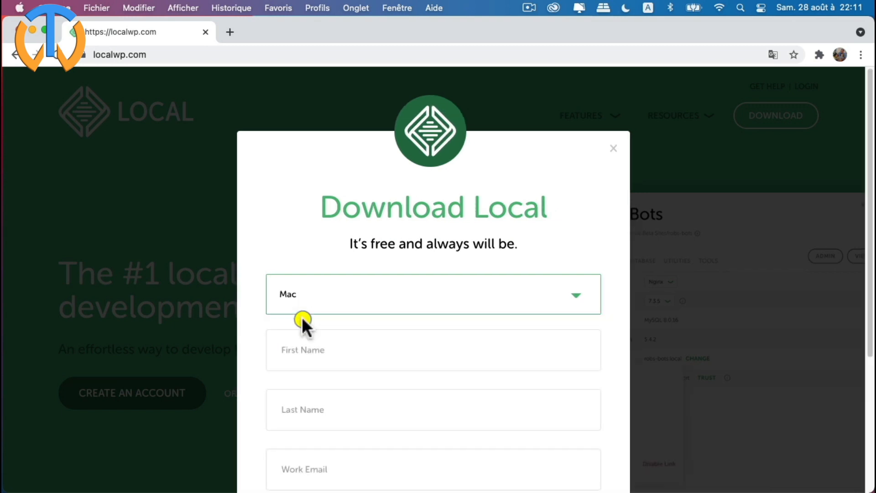
{"action": "scroll", "coordinate": [604, 414], "scroll_direction": "down", "scroll_amount": 5}
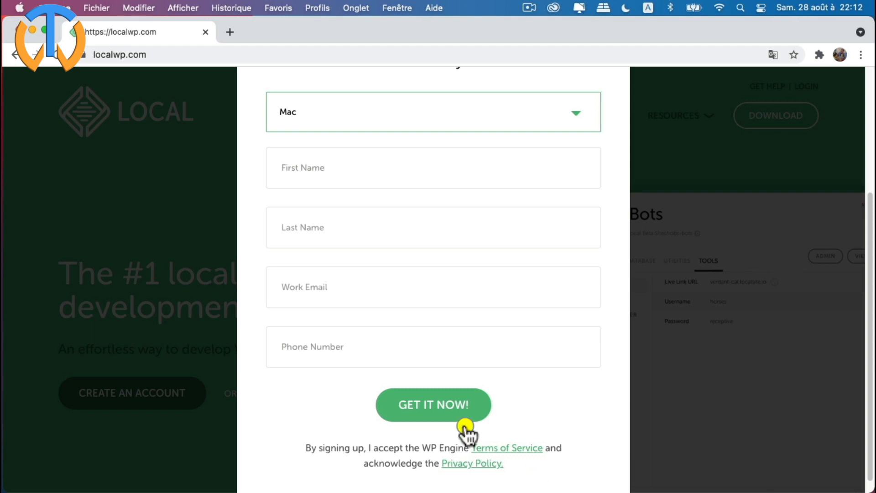
{"action": "left_click", "coordinate": [422, 404]}
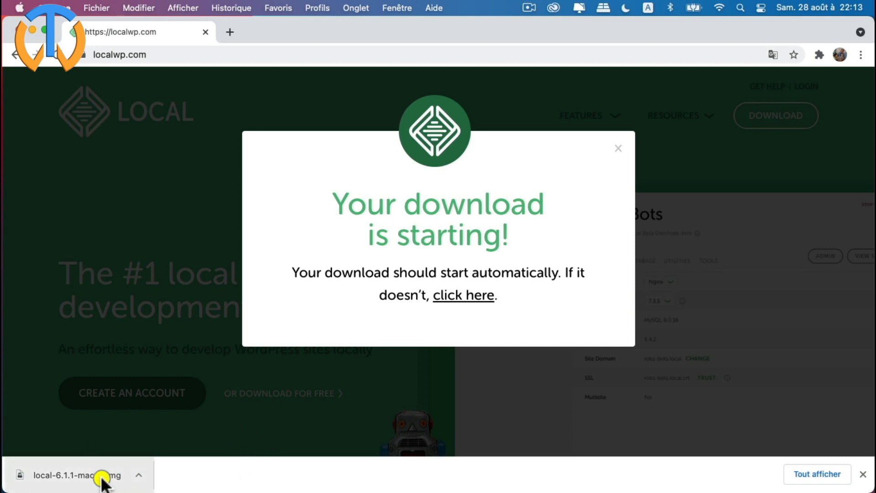
Step: Open the downloaded Local disk image and install Local into the Applications folder
{"action": "left_click", "coordinate": [138, 478]}
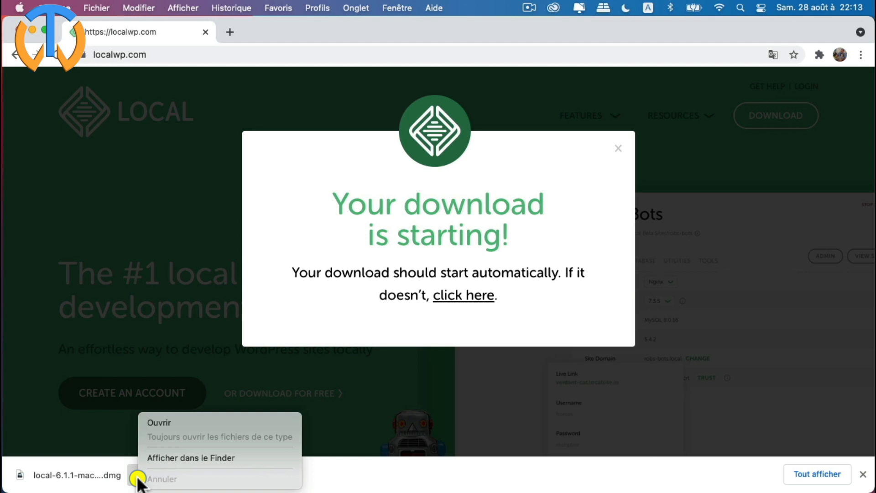
{"action": "left_click", "coordinate": [163, 418]}
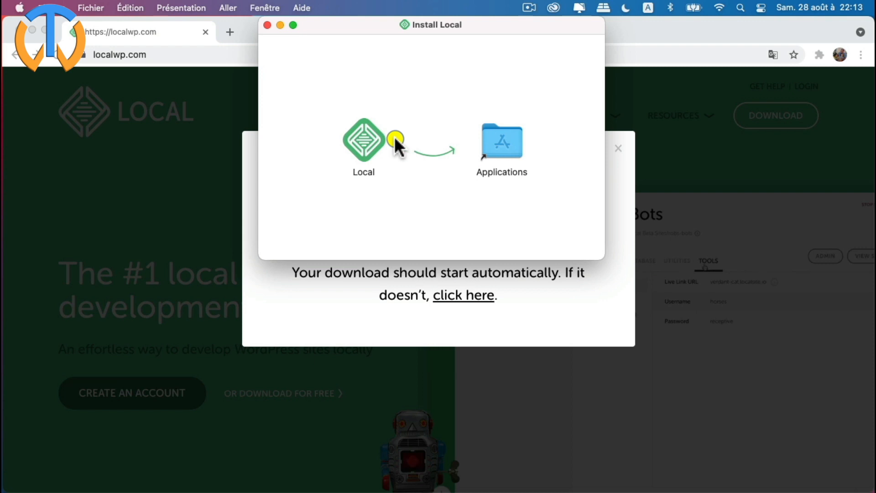
{"action": "left_click_drag", "start_coordinate": [362, 136], "coordinate": [500, 144]}
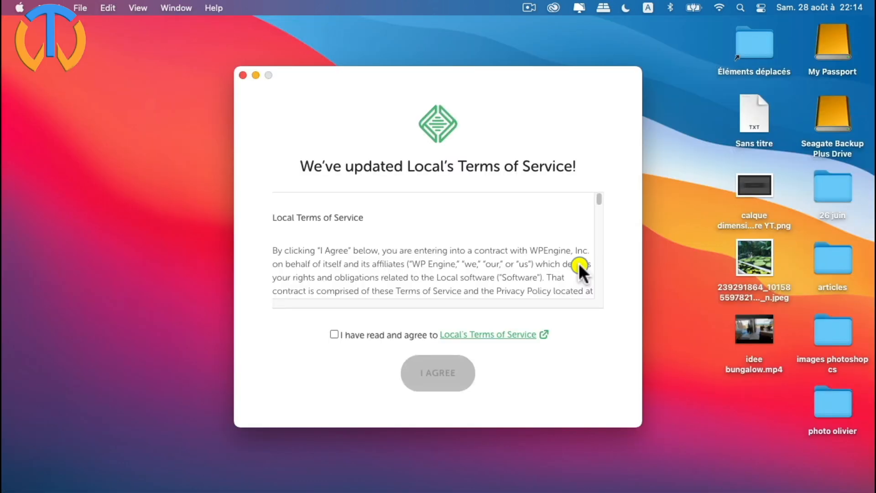
Step: Read through Local's Terms of Service and accept them
{"action": "scroll", "coordinate": [403, 248], "scroll_direction": "down", "scroll_amount": 20}
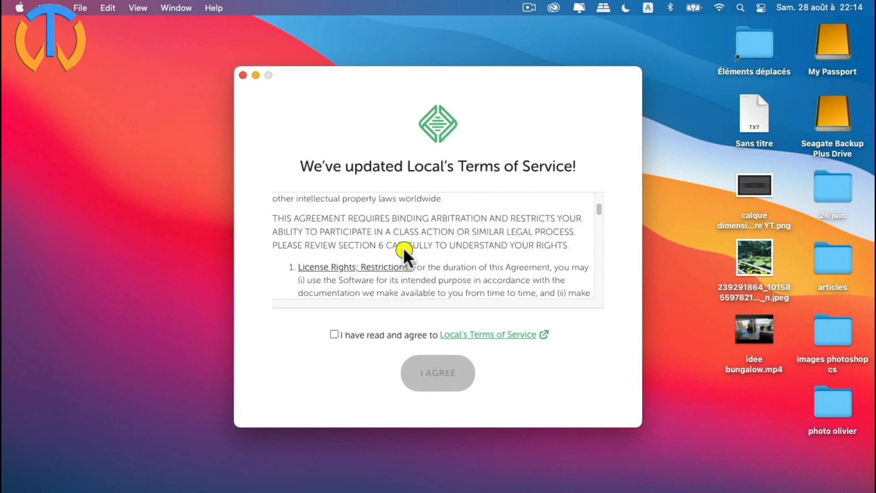
{"action": "left_click", "coordinate": [332, 333]}
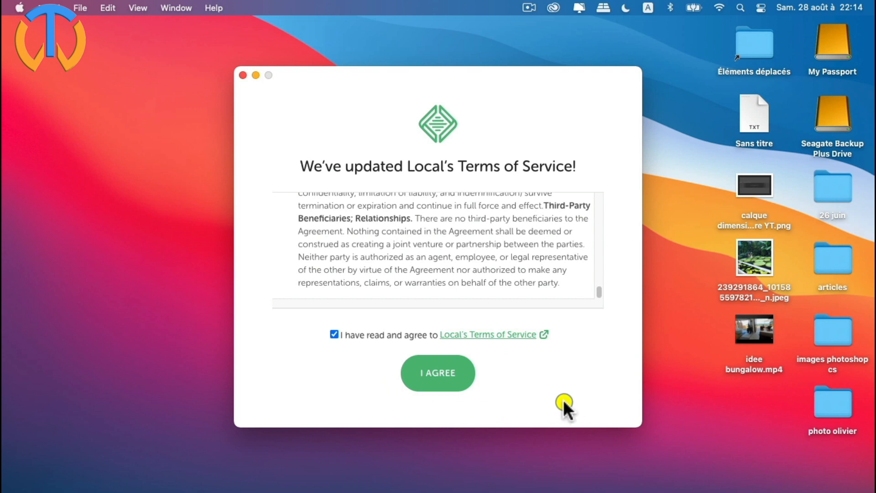
{"action": "left_click", "coordinate": [436, 382]}
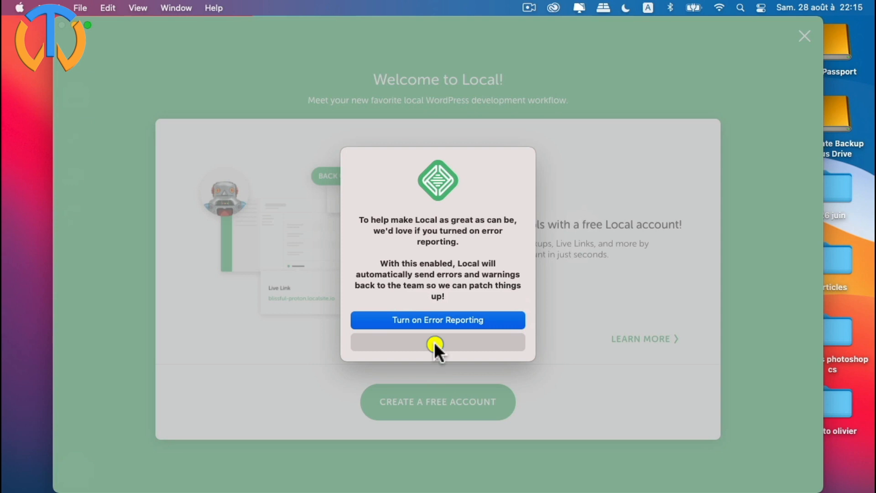
Step: Decline error reporting and dismiss the welcome screen without creating a Local account
{"action": "left_click", "coordinate": [435, 342]}
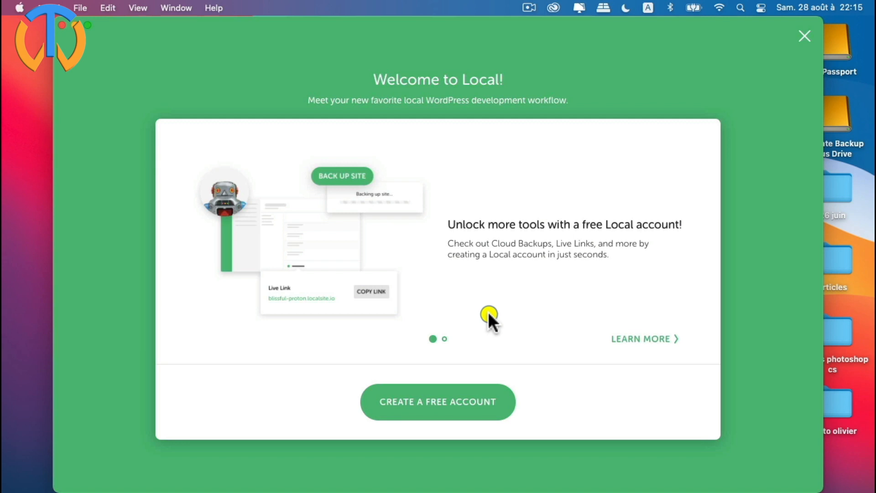
{"action": "left_click", "coordinate": [441, 338]}
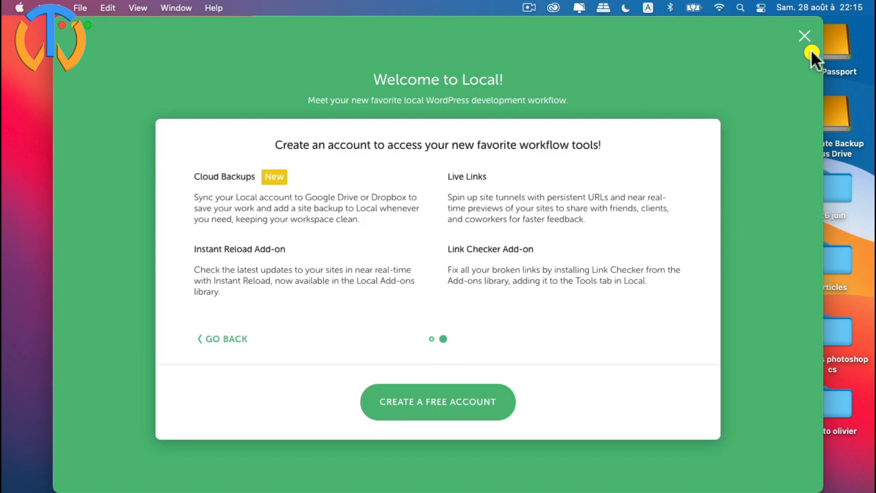
{"action": "left_click", "coordinate": [807, 35]}
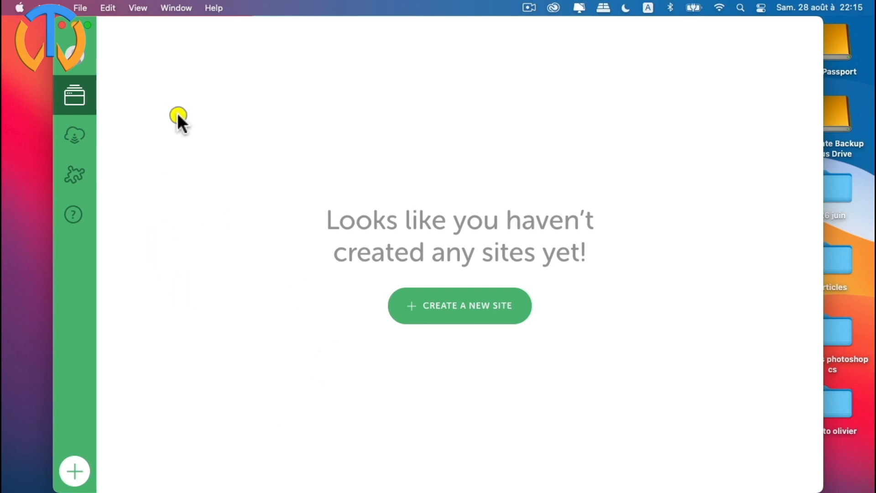
Step: Start a new site named toptutoweb, keeping the default domain, path and no Blueprint, and proceed to the environment setup
{"action": "left_click", "coordinate": [462, 308]}
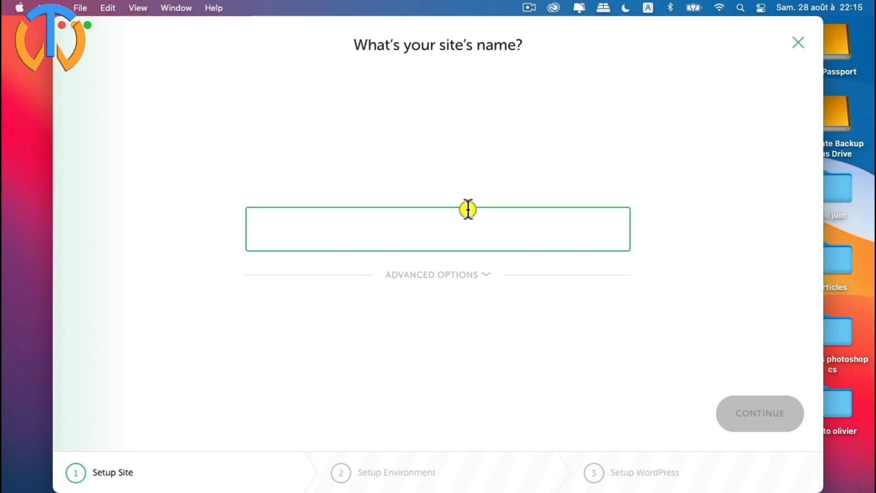
{"action": "type", "text": "t"}
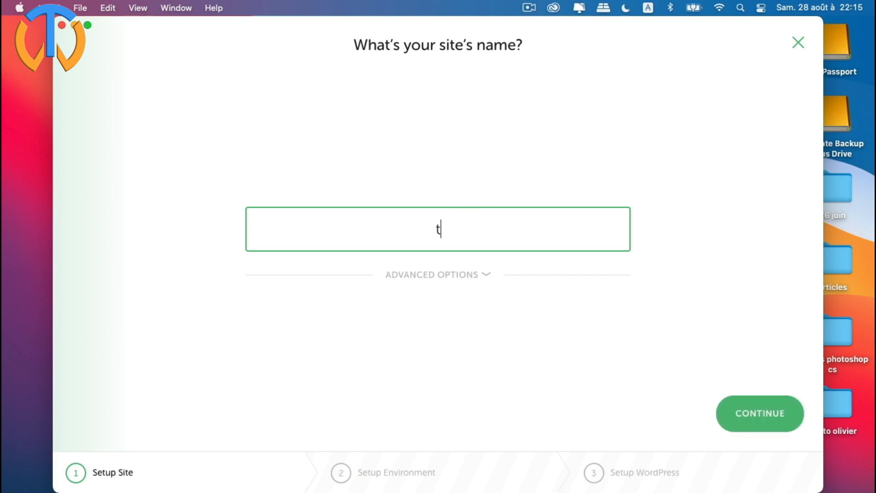
{"action": "type", "text": "optutoweb"}
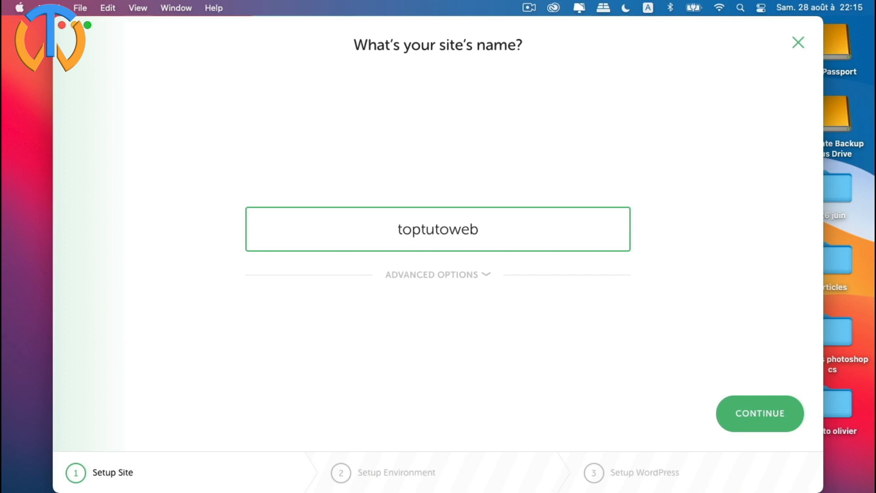
{"action": "left_click", "coordinate": [451, 276]}
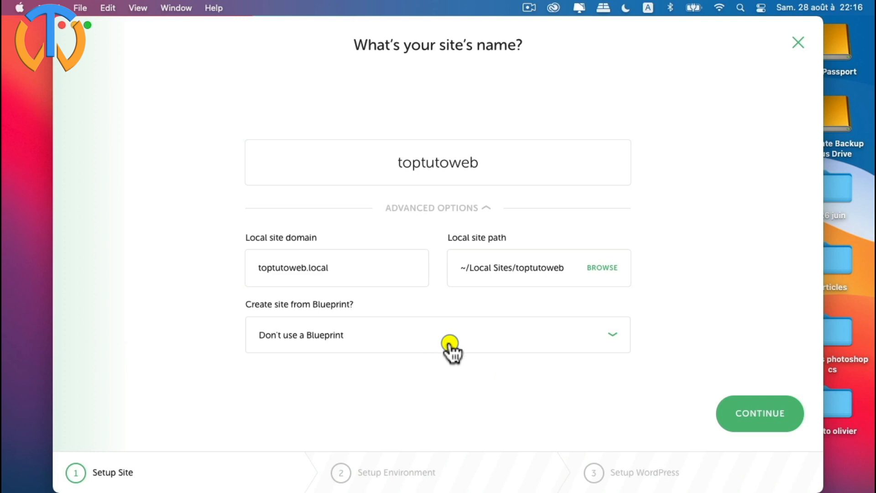
{"action": "left_click", "coordinate": [768, 417]}
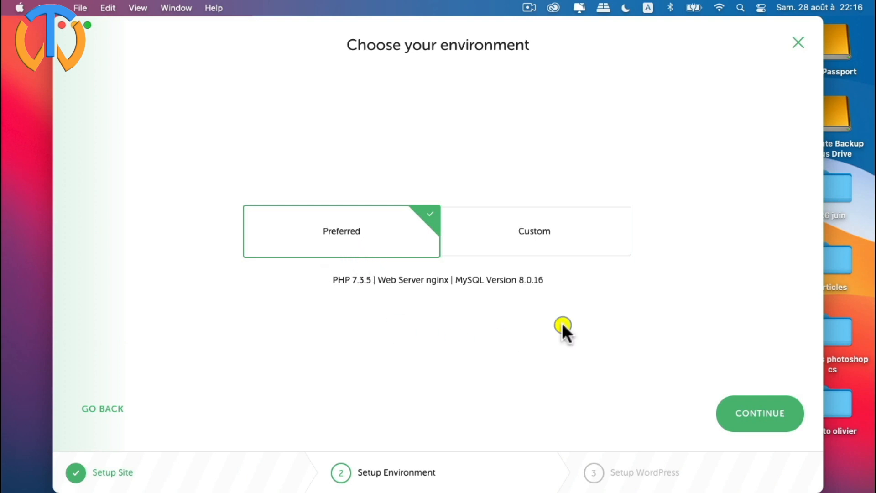
{"action": "left_click", "coordinate": [520, 238]}
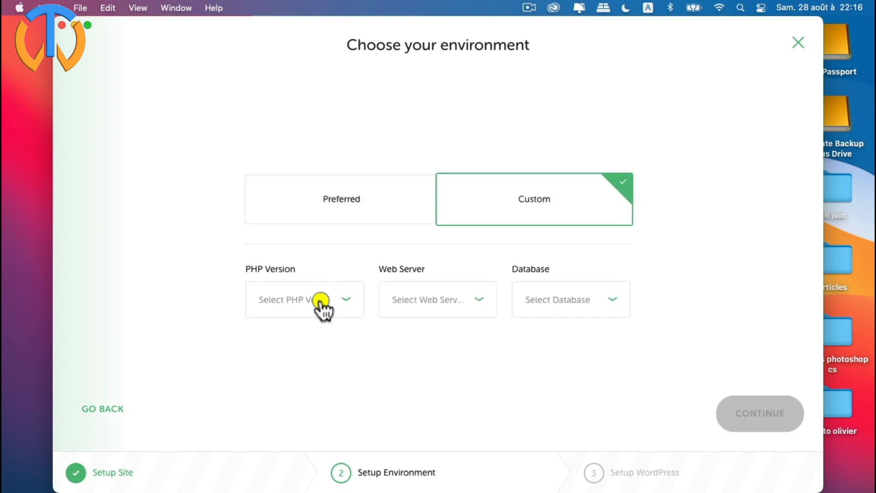
{"action": "left_click", "coordinate": [334, 302]}
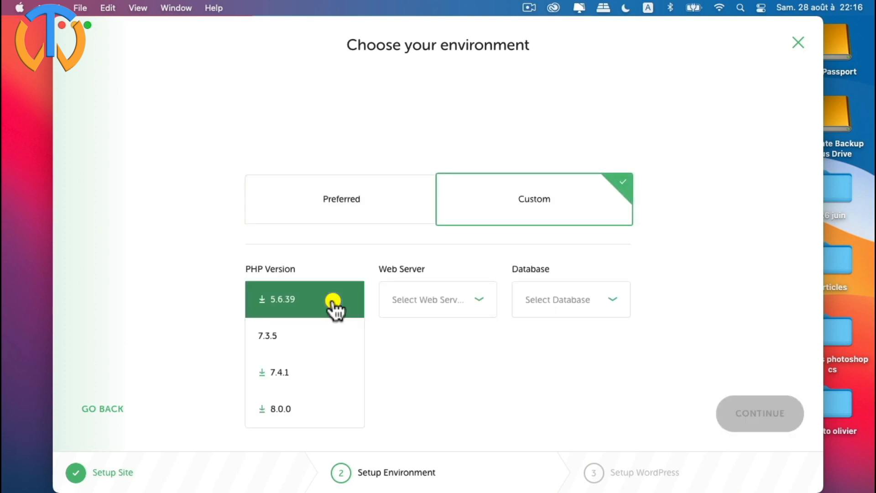
{"action": "left_click", "coordinate": [333, 302]}
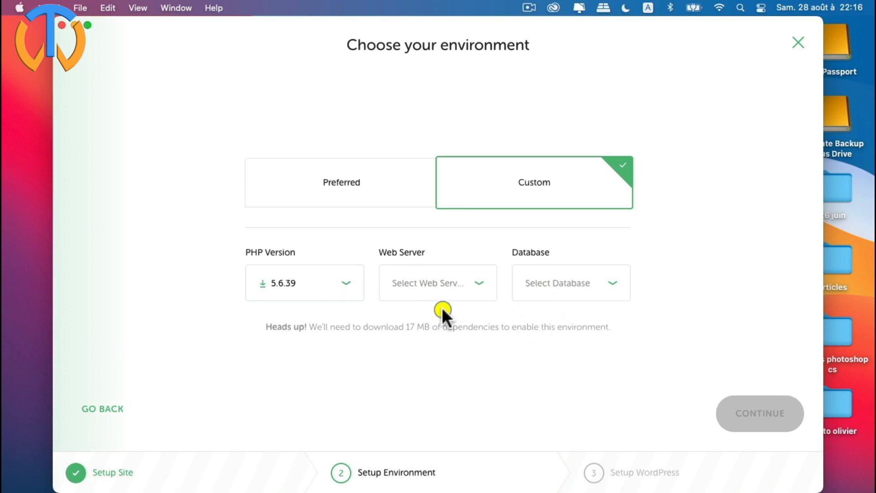
{"action": "left_click", "coordinate": [359, 185]}
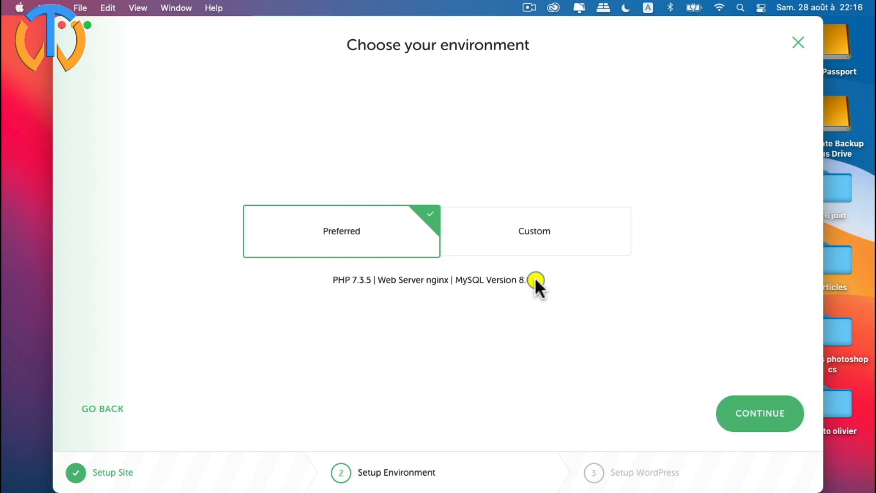
Step: Accept the Preferred environment and fill in the WordPress username, password and e-mail for the new site
{"action": "left_click", "coordinate": [774, 413]}
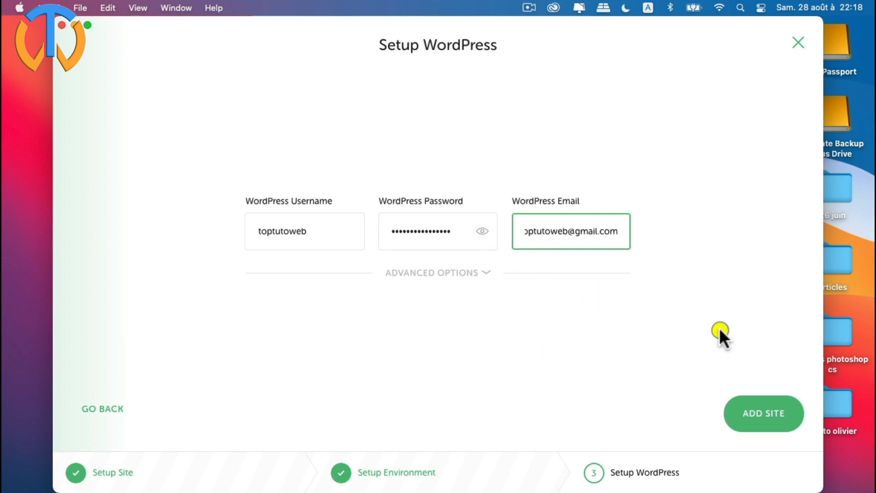
{"action": "double_click", "coordinate": [564, 236]}
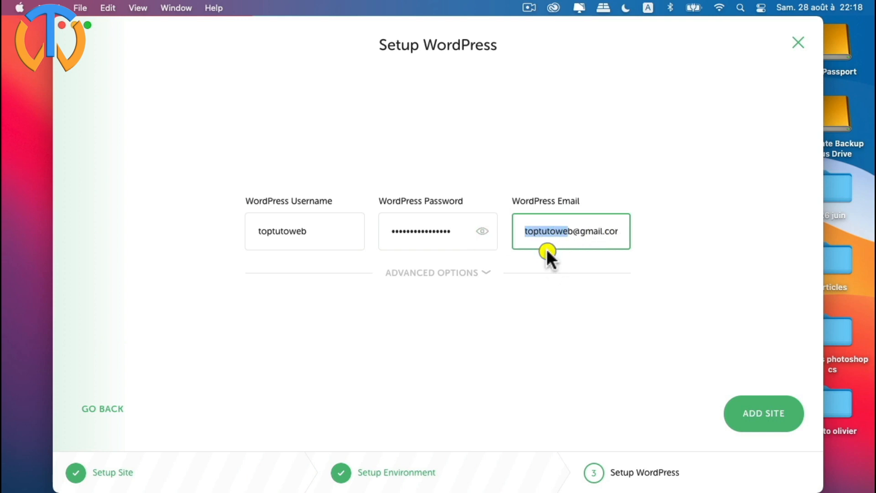
{"action": "left_click", "coordinate": [614, 324]}
Step: Check the advanced options, leave the WordPress multisite setting at No, and add the site
{"action": "left_click", "coordinate": [487, 273]}
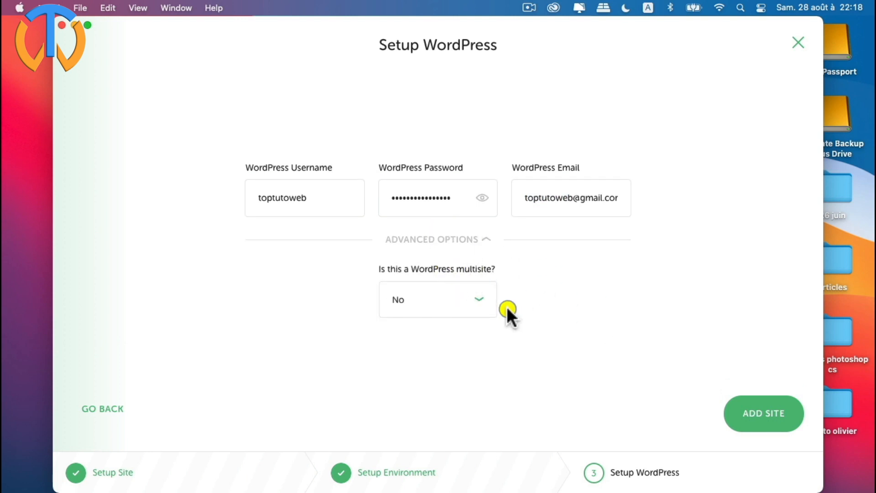
{"action": "left_click", "coordinate": [480, 300]}
{"action": "left_click", "coordinate": [482, 300]}
{"action": "left_click", "coordinate": [431, 241]}
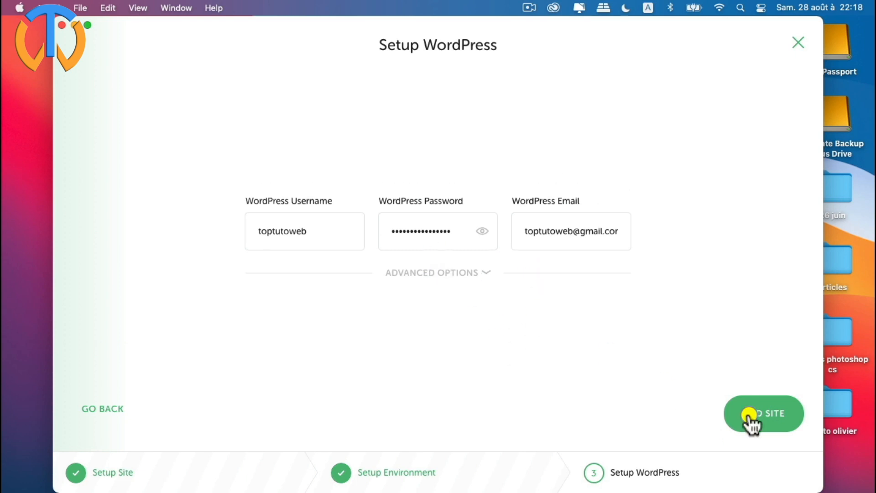
{"action": "left_click", "coordinate": [765, 419]}
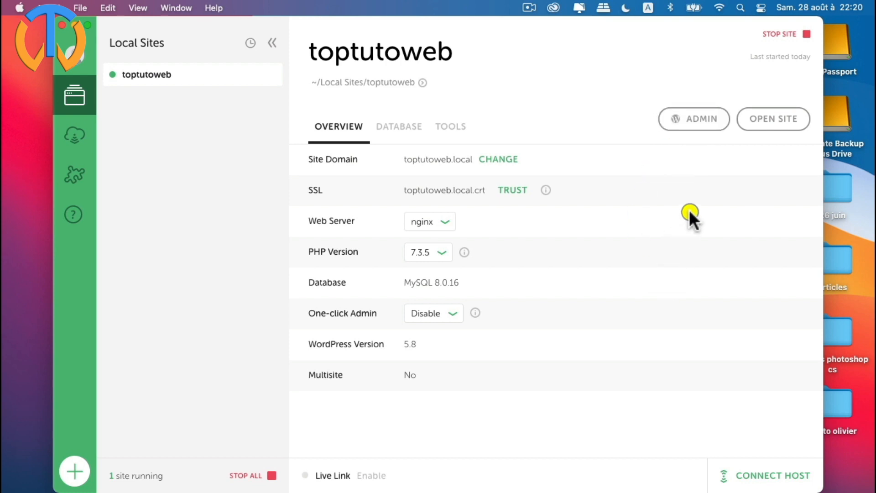
Step: Open the new site in the browser and log in to its WordPress admin with the username and password, enabling Remember Me
{"action": "left_click", "coordinate": [772, 126]}
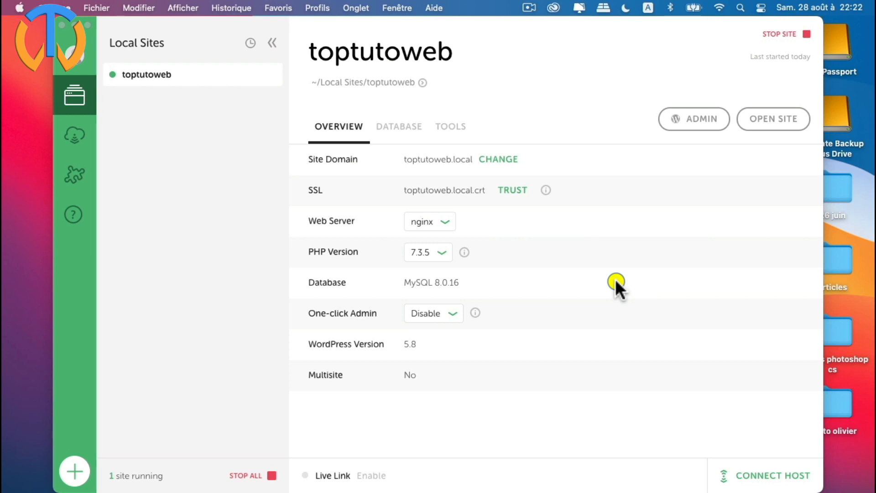
{"action": "left_click", "coordinate": [697, 120]}
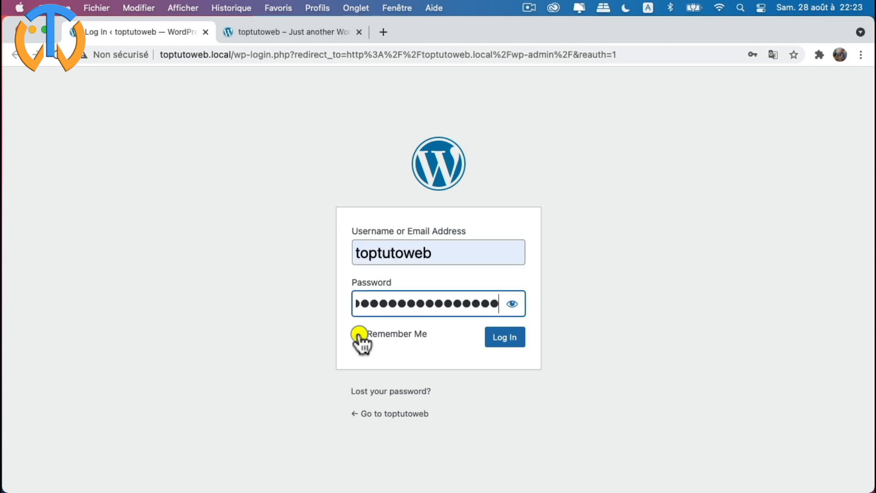
{"action": "left_click", "coordinate": [360, 335]}
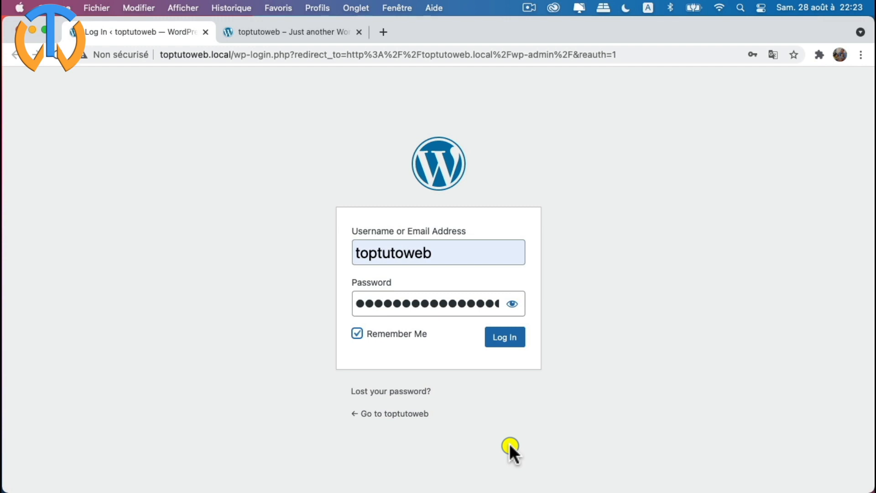
{"action": "left_click", "coordinate": [505, 340]}
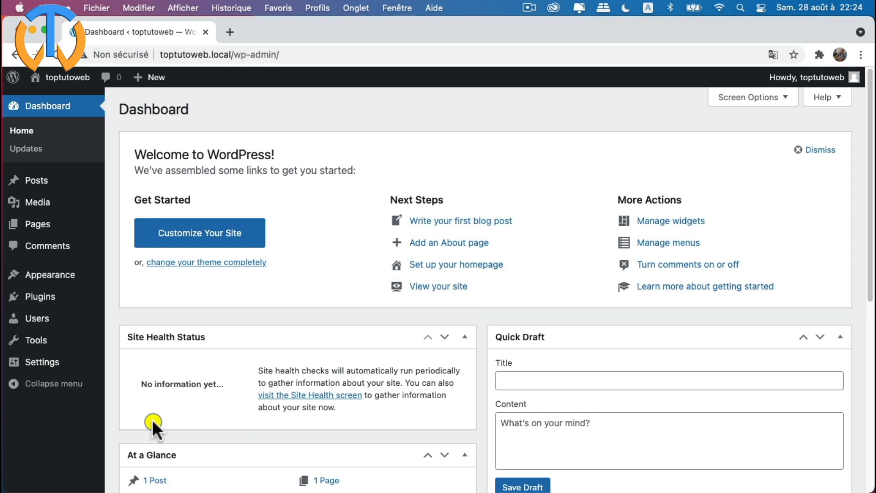
Step: Open the WordPress general settings and set the site language to Français
{"action": "mouse_move", "coordinate": [41, 365]}
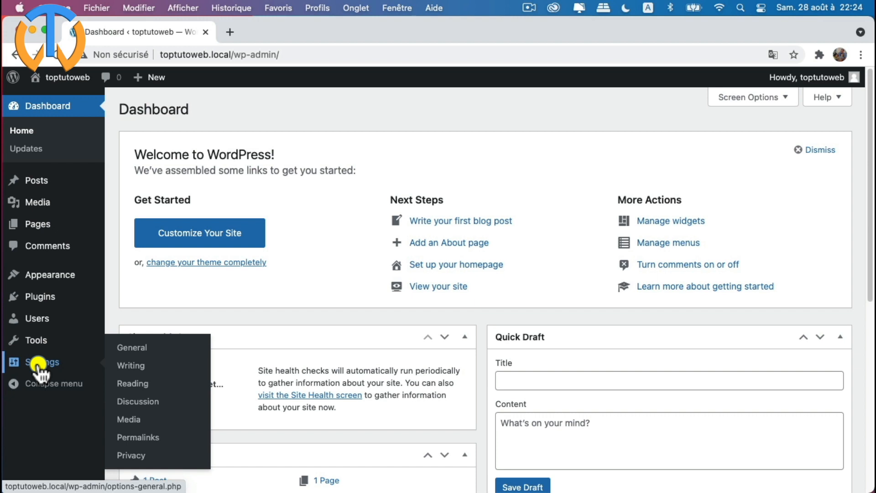
{"action": "left_click", "coordinate": [134, 349]}
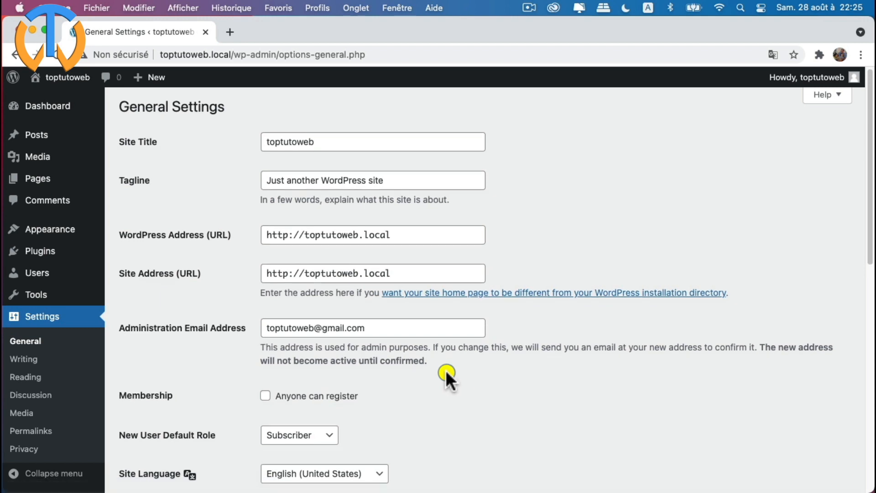
{"action": "scroll", "coordinate": [445, 377], "scroll_direction": "down", "scroll_amount": 5}
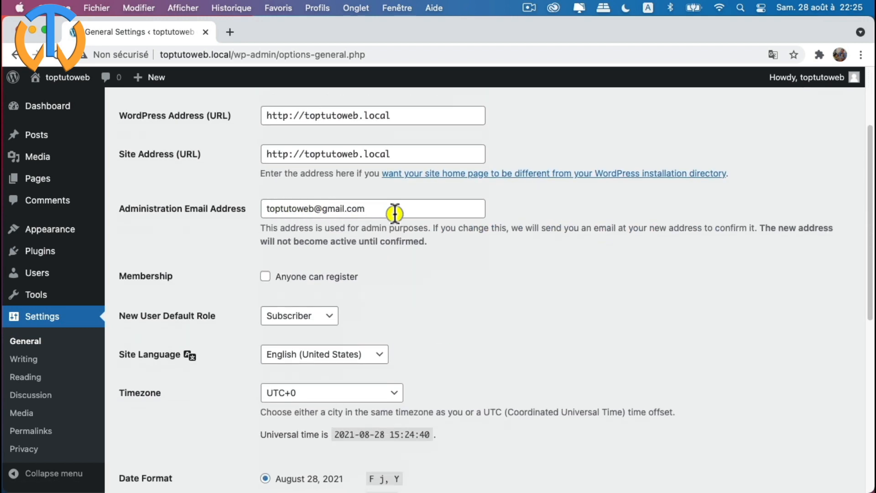
{"action": "scroll", "coordinate": [465, 358], "scroll_direction": "down", "scroll_amount": 6}
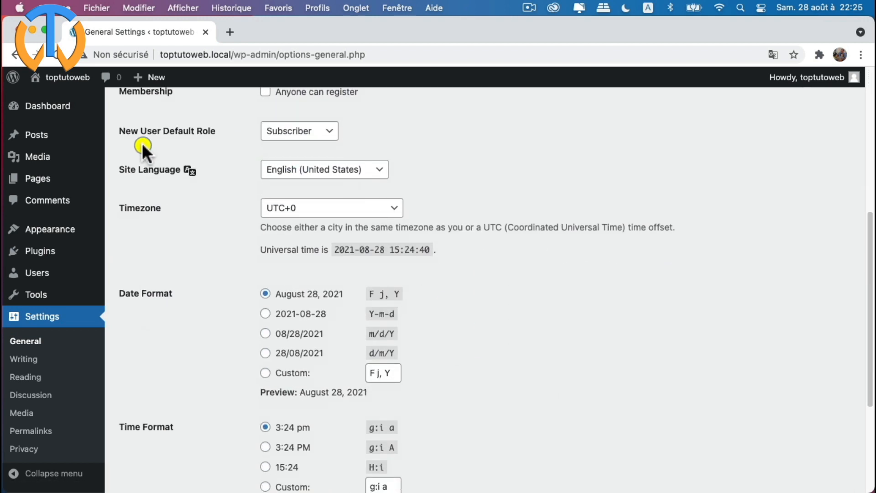
{"action": "left_click", "coordinate": [379, 168]}
{"action": "scroll", "coordinate": [344, 215], "scroll_direction": "down", "scroll_amount": 4}
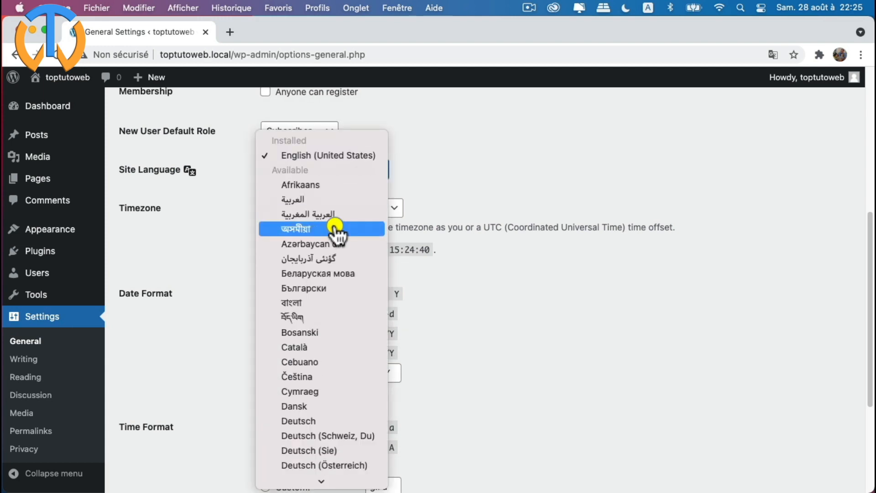
{"action": "scroll", "coordinate": [332, 277], "scroll_direction": "down", "scroll_amount": 10}
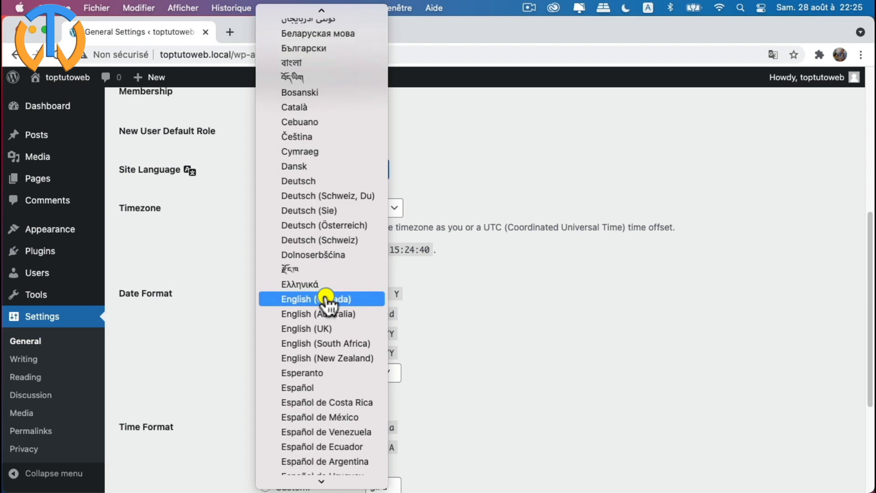
{"action": "scroll", "coordinate": [327, 301], "scroll_direction": "down", "scroll_amount": 5}
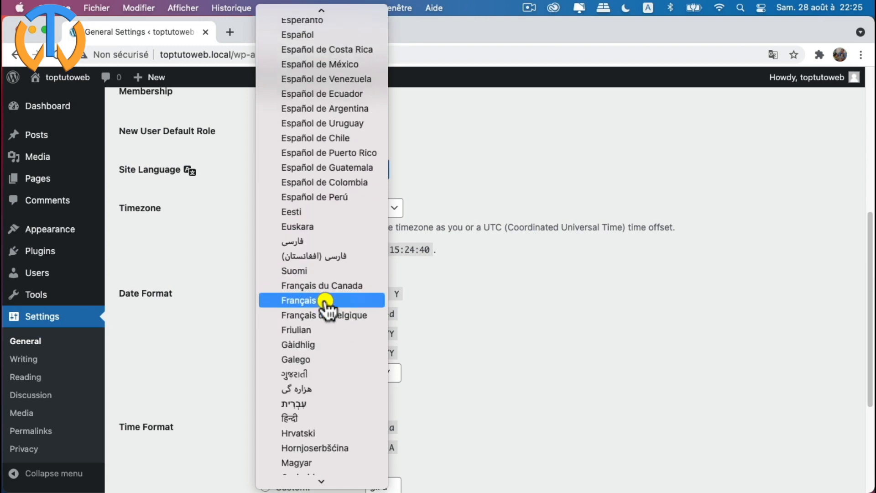
{"action": "left_click", "coordinate": [325, 301]}
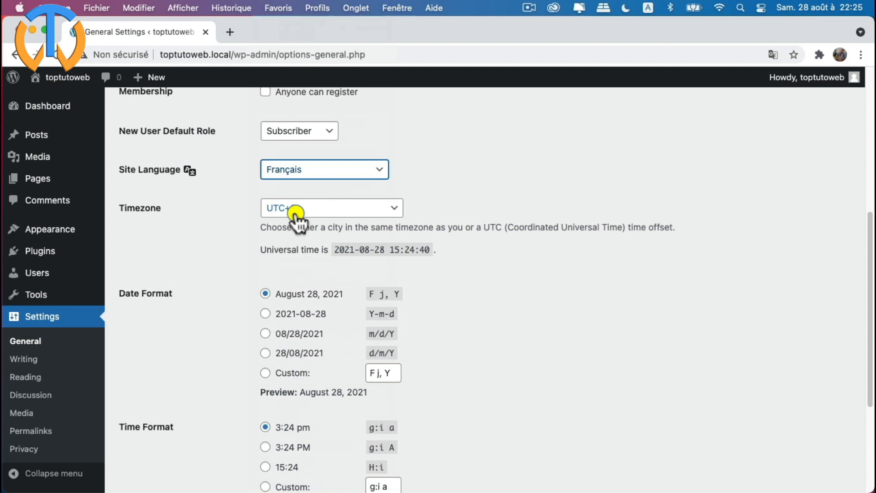
Step: Keep the timezone at UTC+0, choose the d/m/Y date format and the H:i time format, and save and review the settings
{"action": "left_click", "coordinate": [391, 208]}
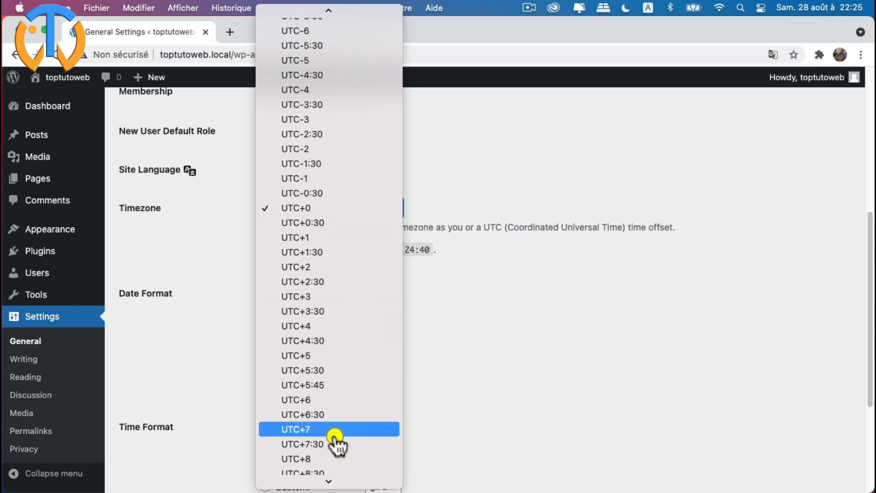
{"action": "left_click", "coordinate": [511, 395]}
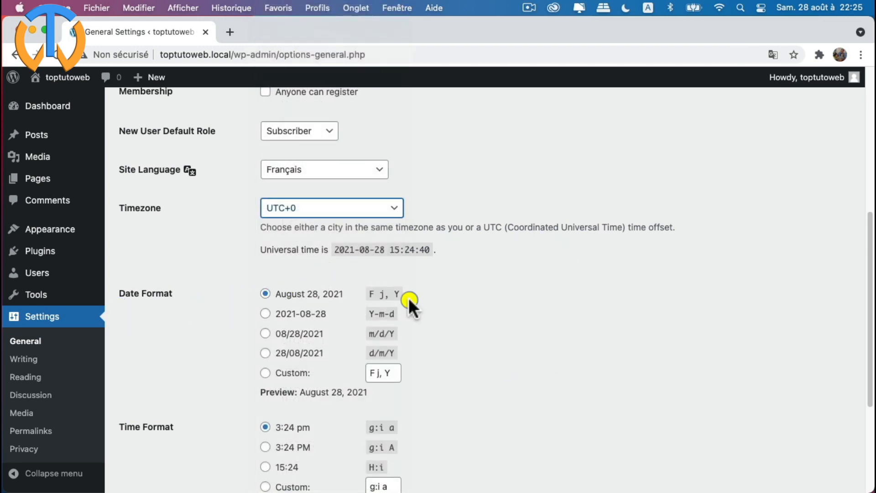
{"action": "left_click", "coordinate": [282, 353]}
{"action": "scroll", "coordinate": [436, 365], "scroll_direction": "down", "scroll_amount": 5}
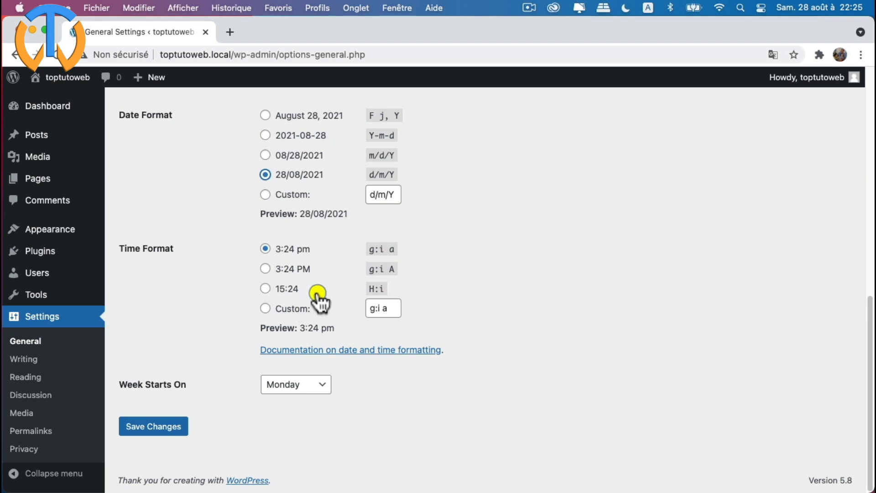
{"action": "left_click", "coordinate": [265, 289]}
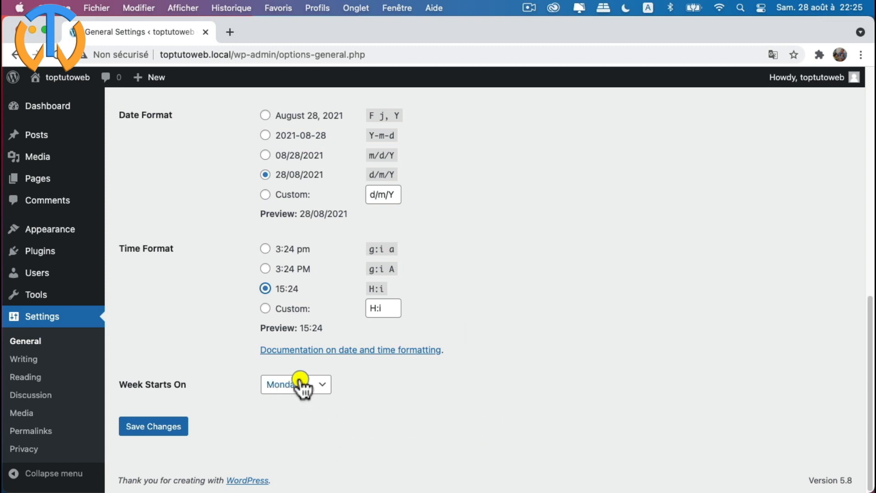
{"action": "left_click", "coordinate": [152, 427]}
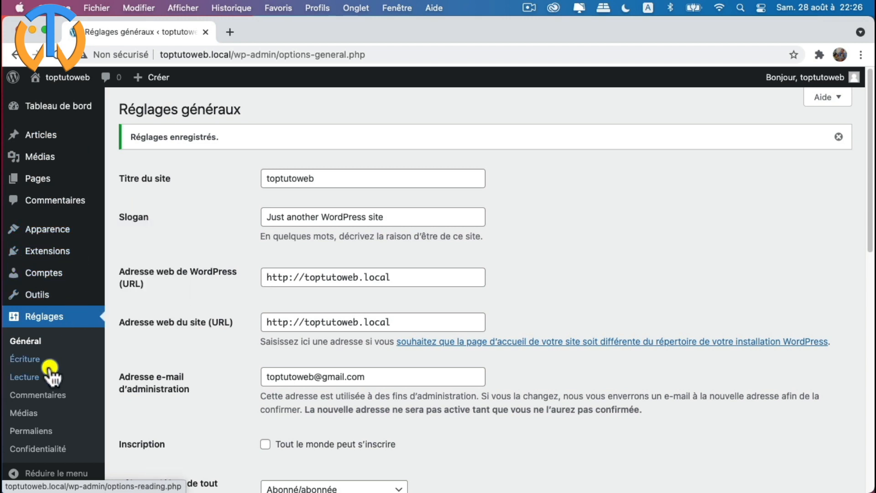
{"action": "scroll", "coordinate": [450, 407], "scroll_direction": "down", "scroll_amount": 10}
{"action": "scroll", "coordinate": [477, 409], "scroll_direction": "down", "scroll_amount": 2}
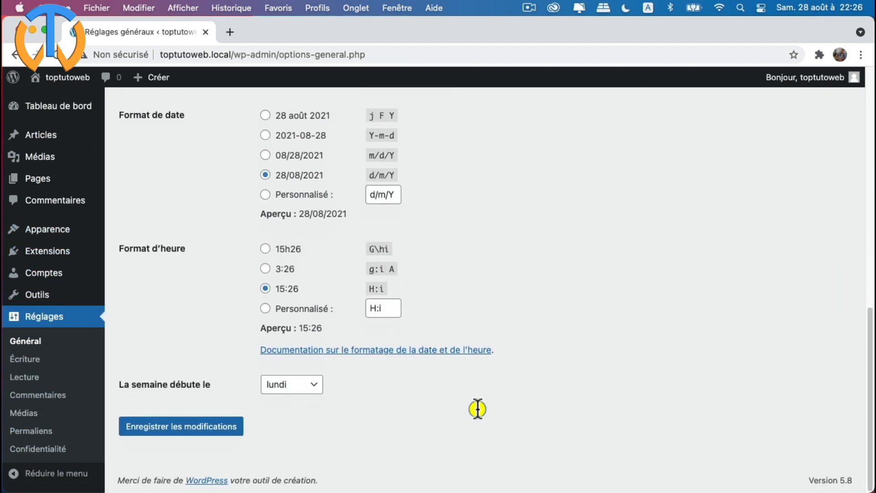
{"action": "scroll", "coordinate": [477, 408], "scroll_direction": "up", "scroll_amount": 15}
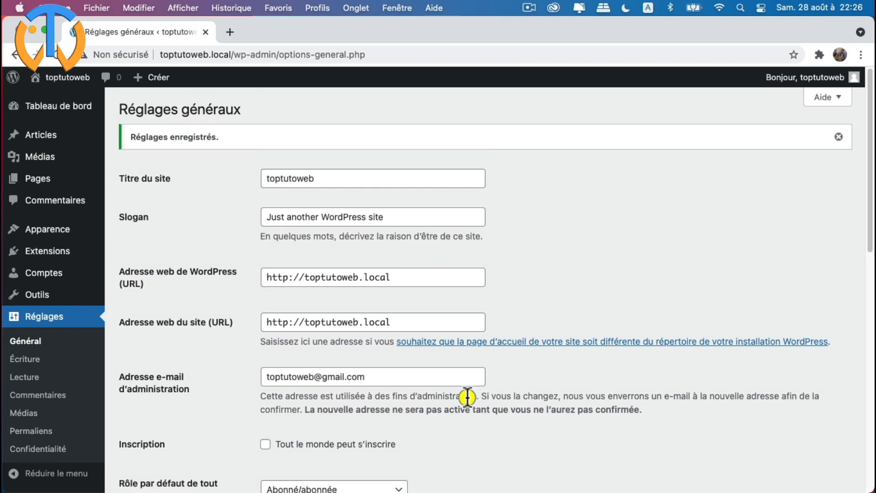
Step: Quit Google Chrome, stop the toptutoweb site in Local and quit Local
{"action": "left_click", "coordinate": [55, 8]}
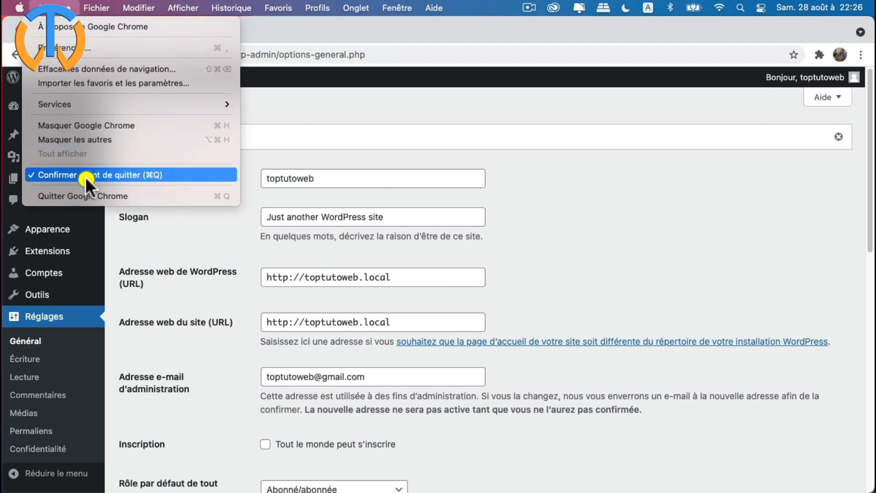
{"action": "left_click", "coordinate": [87, 196]}
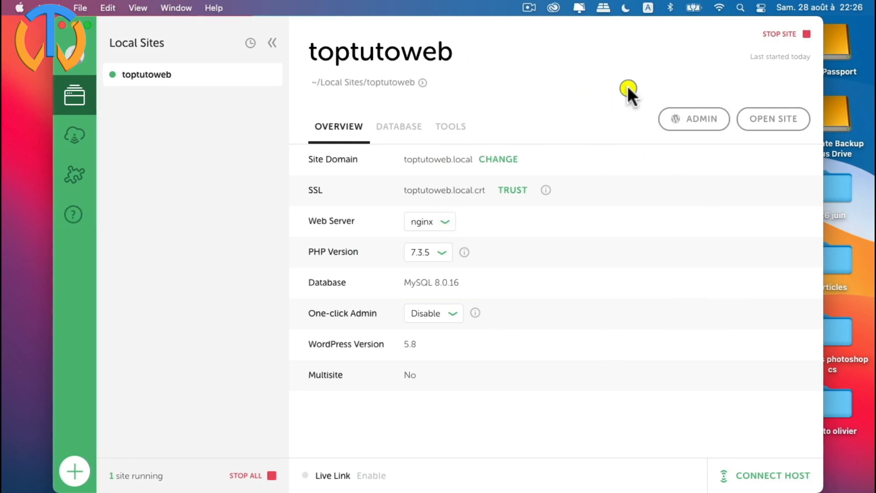
{"action": "left_click", "coordinate": [786, 37]}
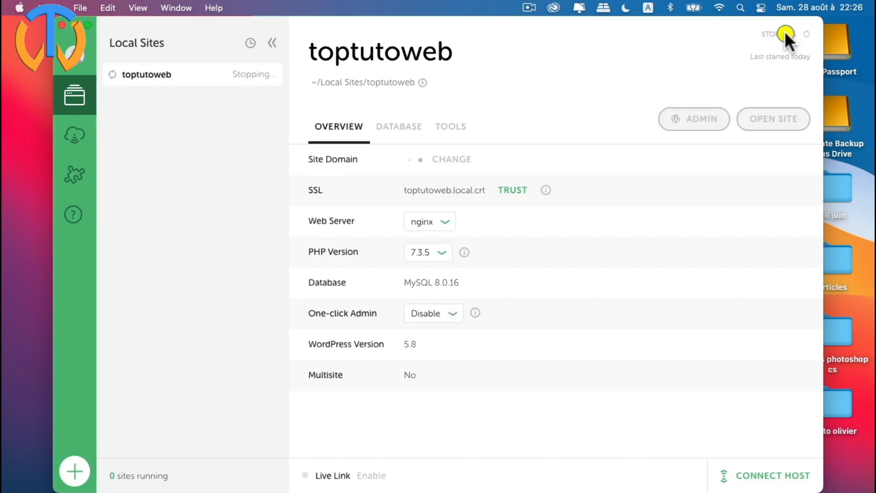
{"action": "key", "text": "super+q"}
Step: Reopen Local, start the toptutoweb site again and visit its public homepage from the WordPress admin in the browser
{"action": "mouse_move", "coordinate": [873, 137]}
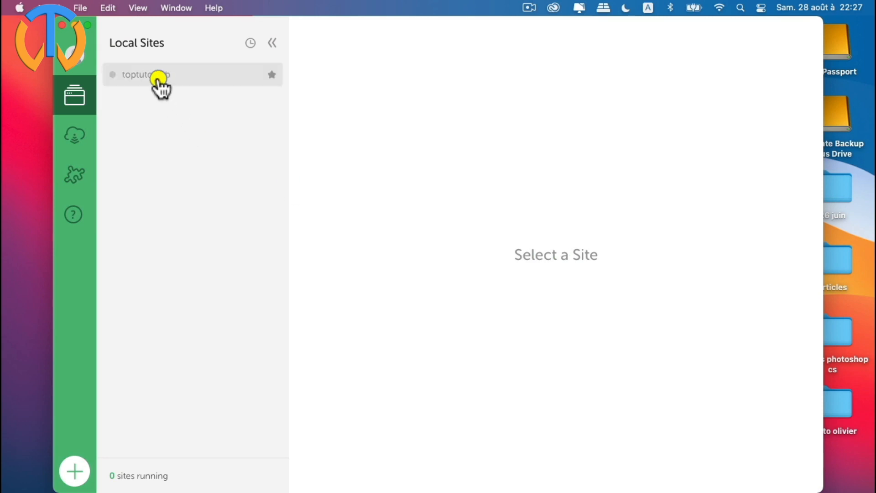
{"action": "left_click", "coordinate": [158, 79]}
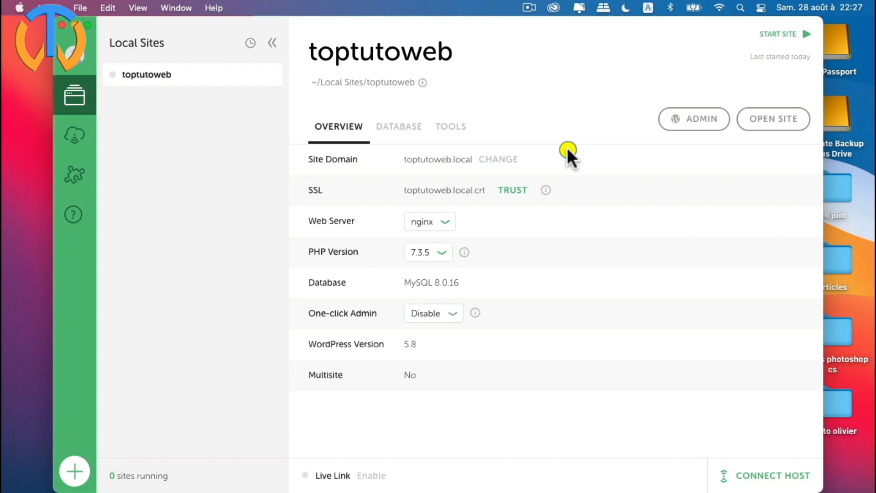
{"action": "left_click", "coordinate": [785, 34]}
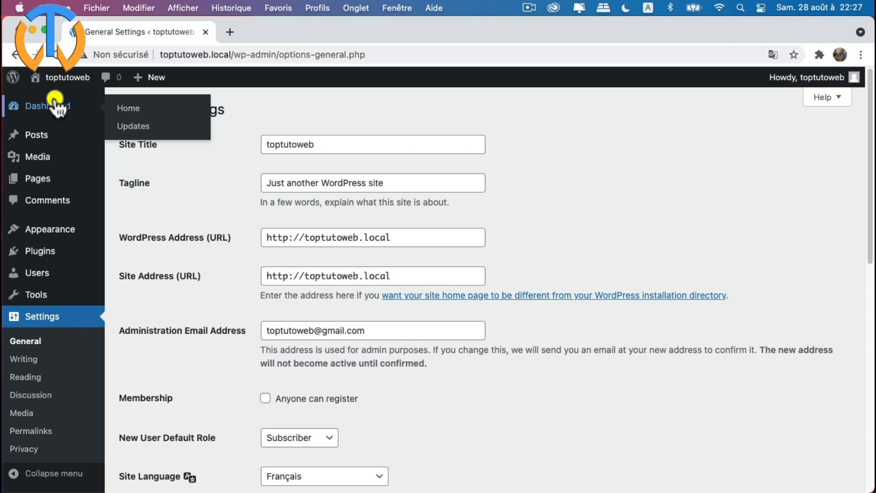
{"action": "left_click", "coordinate": [65, 81]}
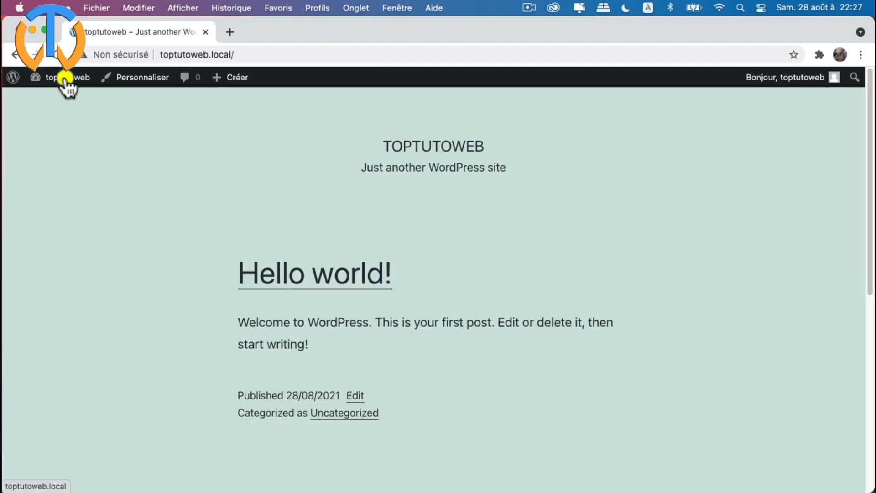